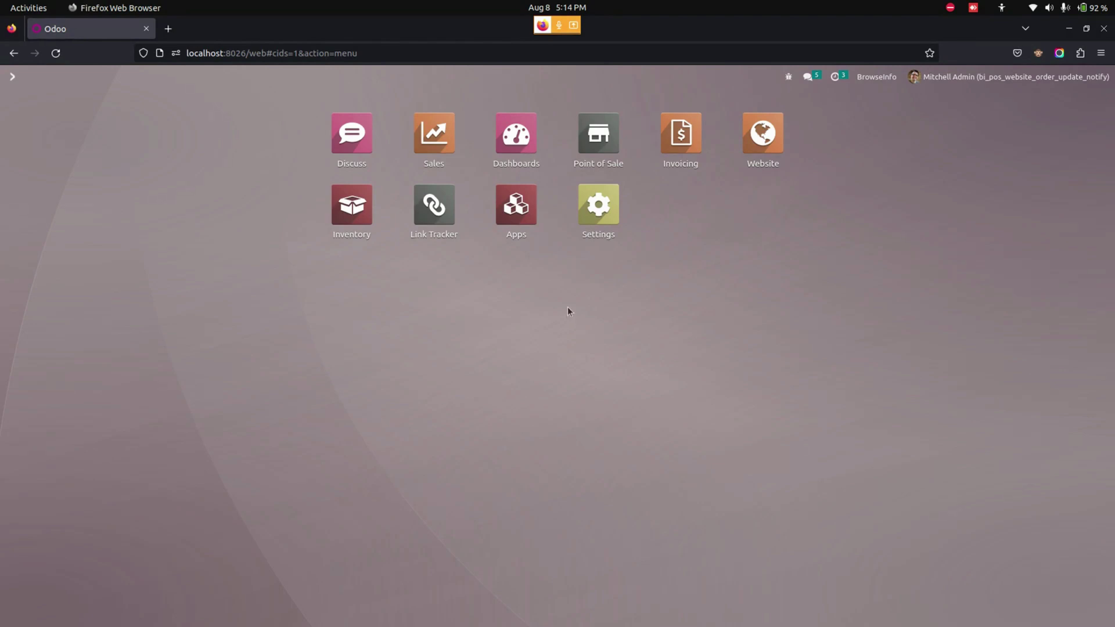
# Step: Check the Point of Sale settings, then start a new Shop session from the home menu
pyautogui.click(609, 230)
pyautogui.click(50, 261)
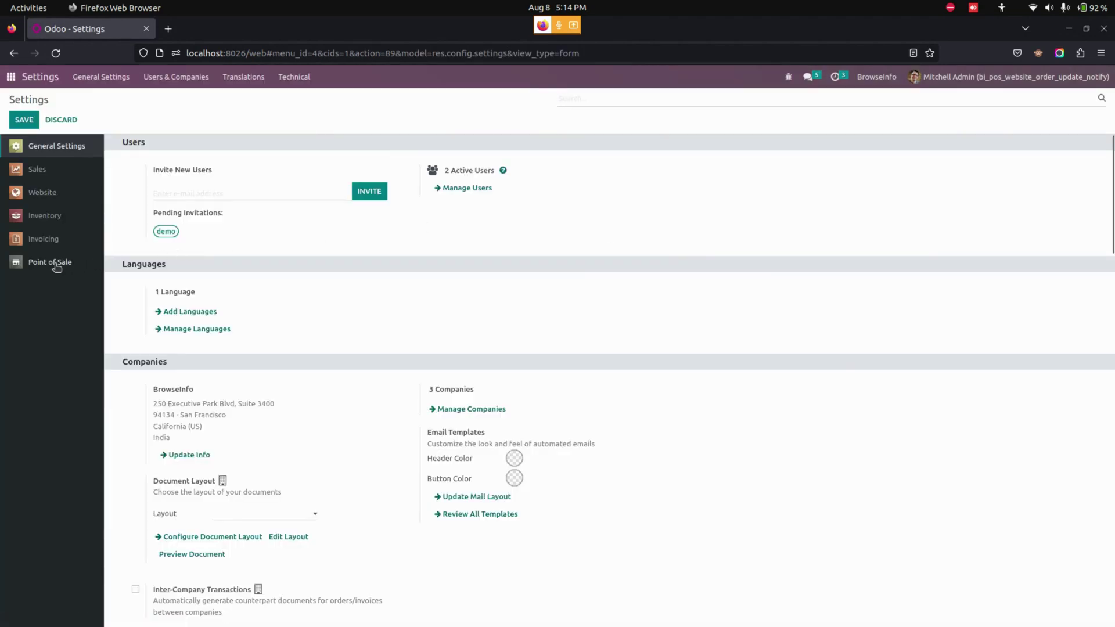
pyautogui.scroll(-5, 431, 400)
pyautogui.scroll(-3, 432, 403)
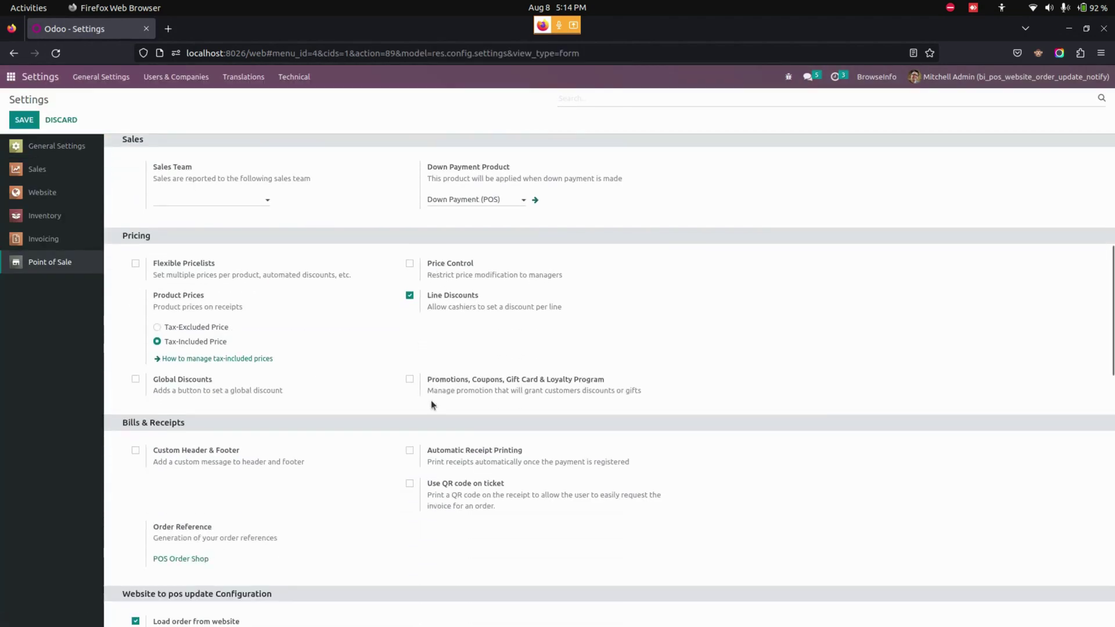
pyautogui.scroll(-3, 336, 461)
pyautogui.scroll(-2, 336, 461)
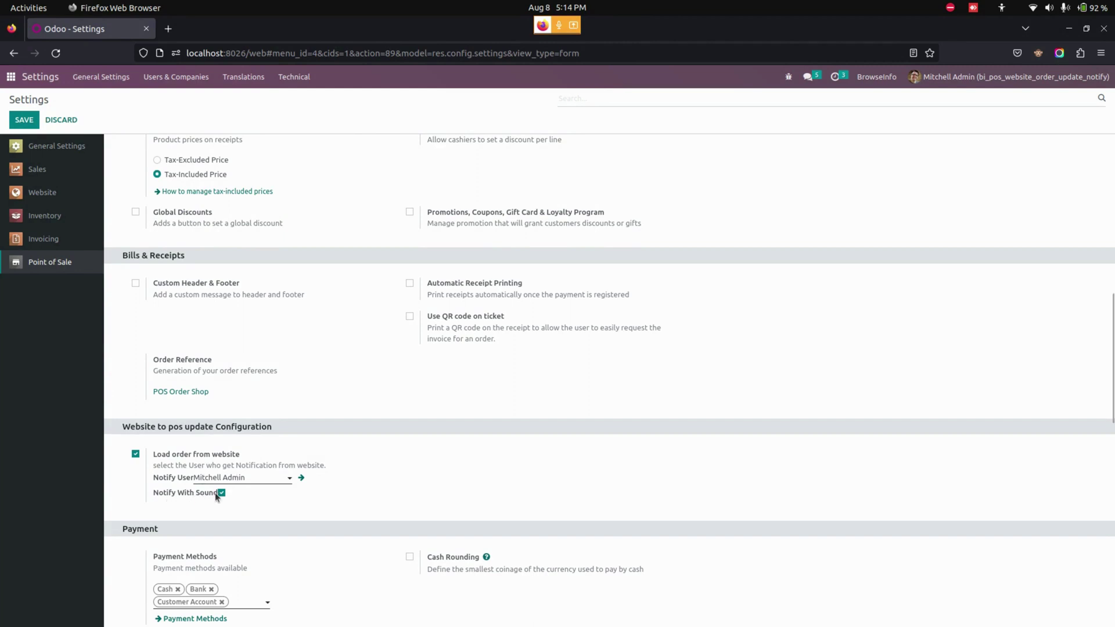
pyautogui.scroll(-2, 215, 491)
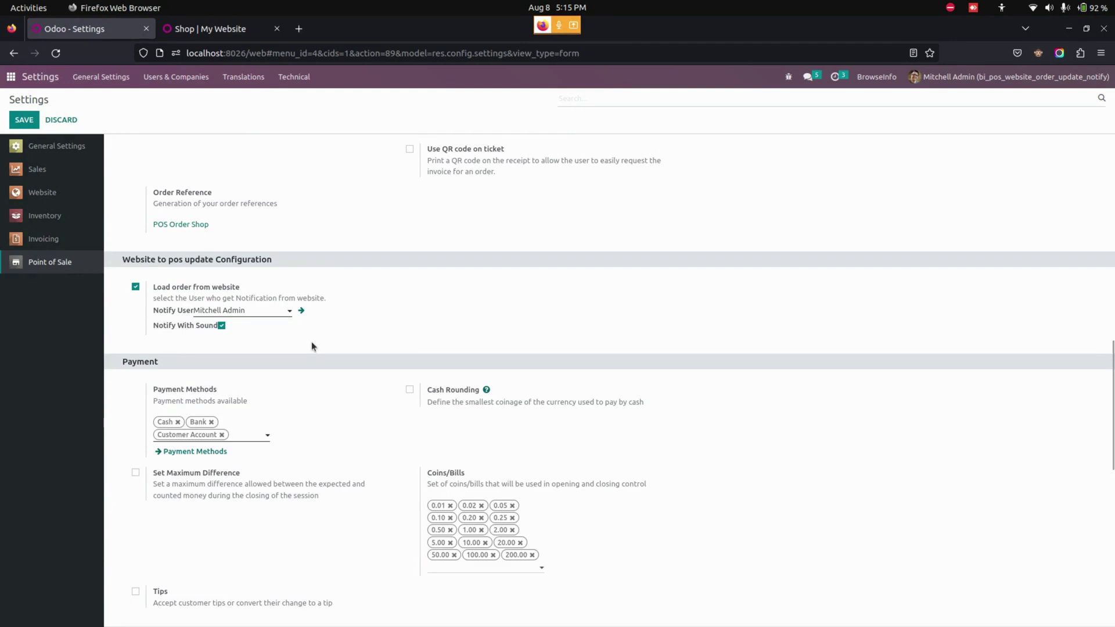
pyautogui.click(10, 79)
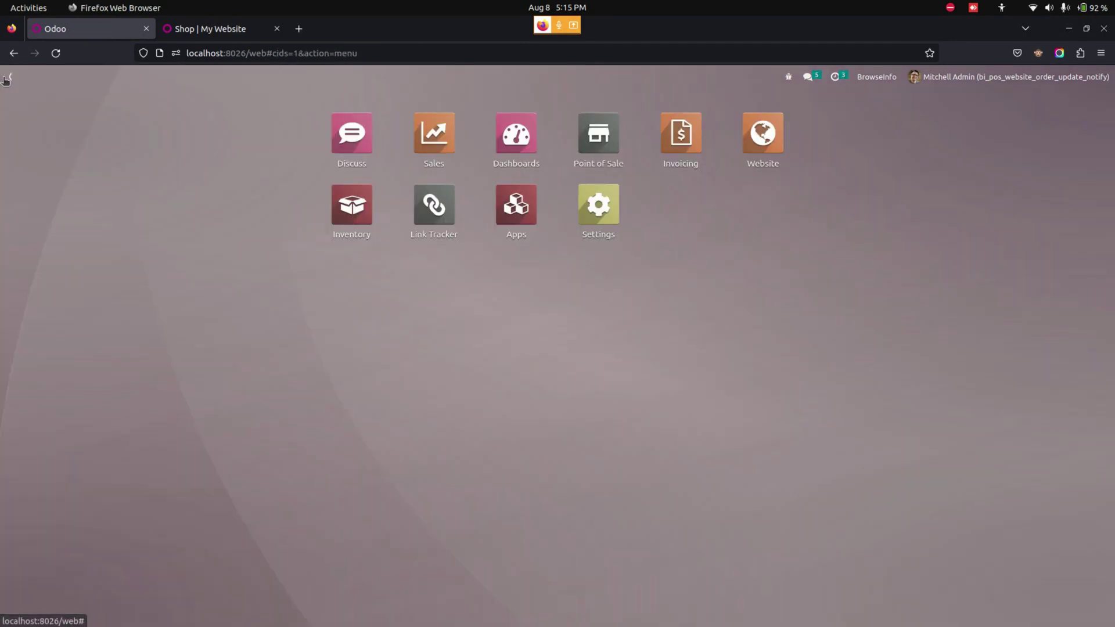
pyautogui.click(599, 140)
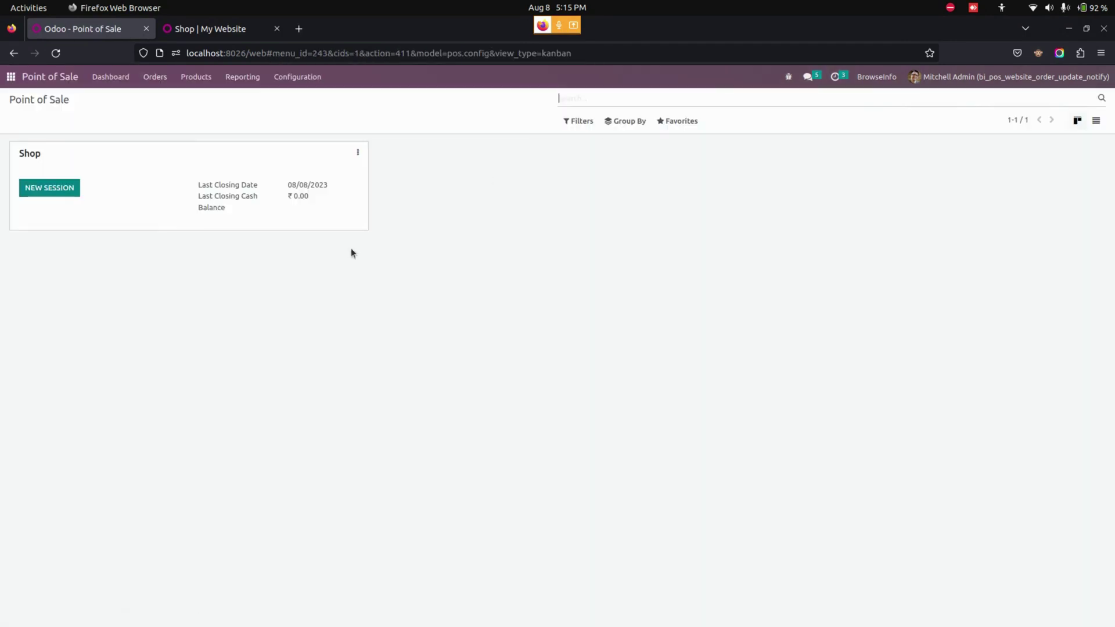
pyautogui.click(49, 187)
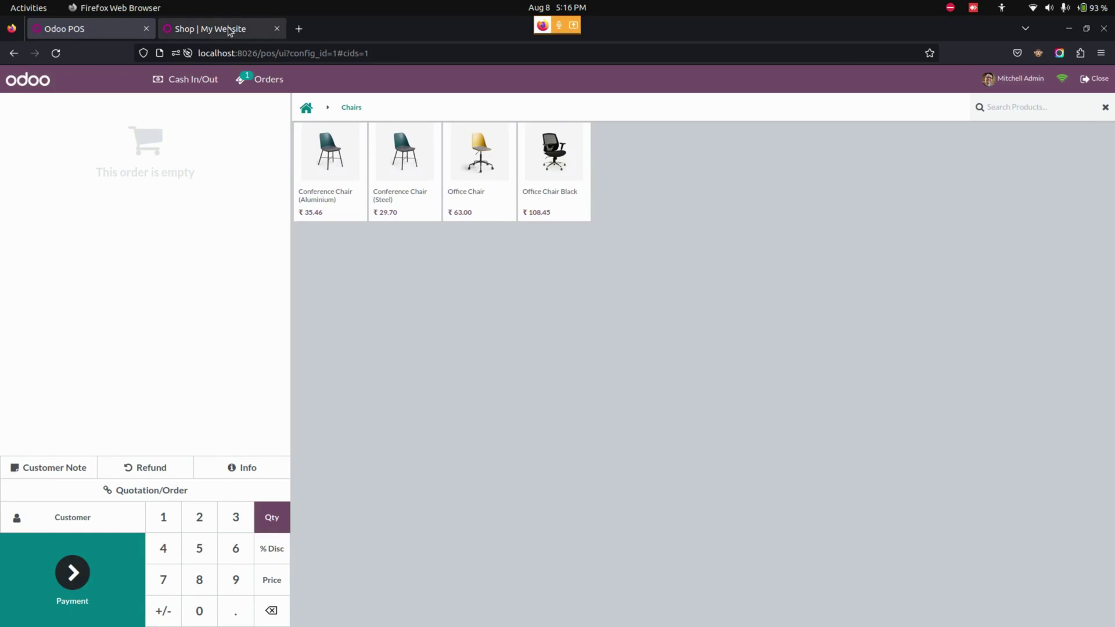
# Step: Add a one-year Warranty to the website cart
pyautogui.click(209, 28)
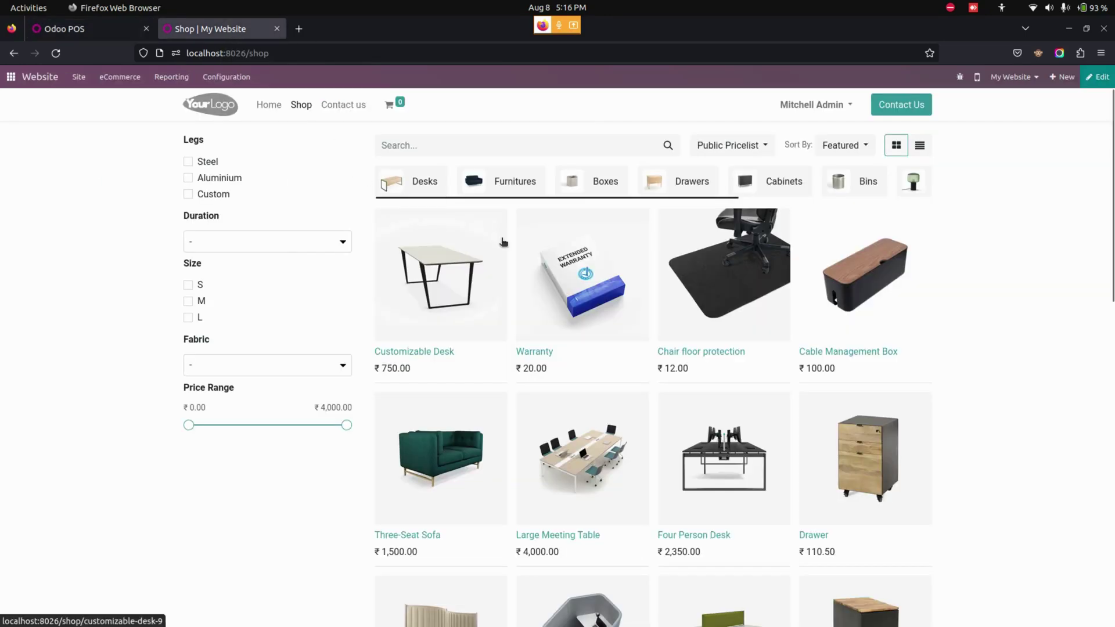
pyautogui.click(582, 274)
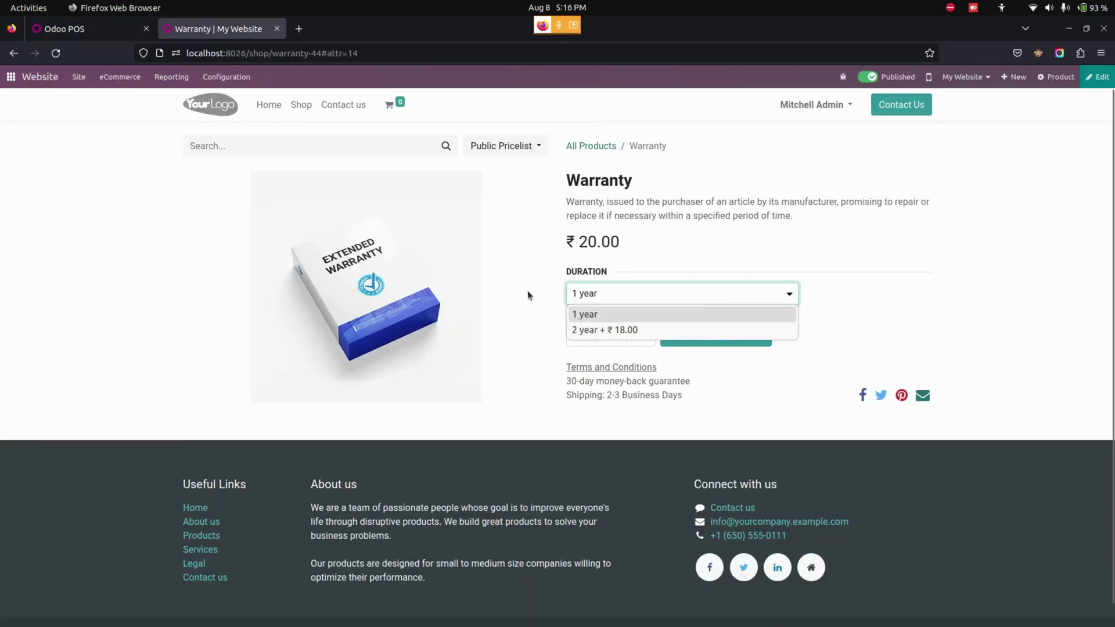
pyautogui.click(514, 302)
pyautogui.click(718, 337)
pyautogui.click(394, 104)
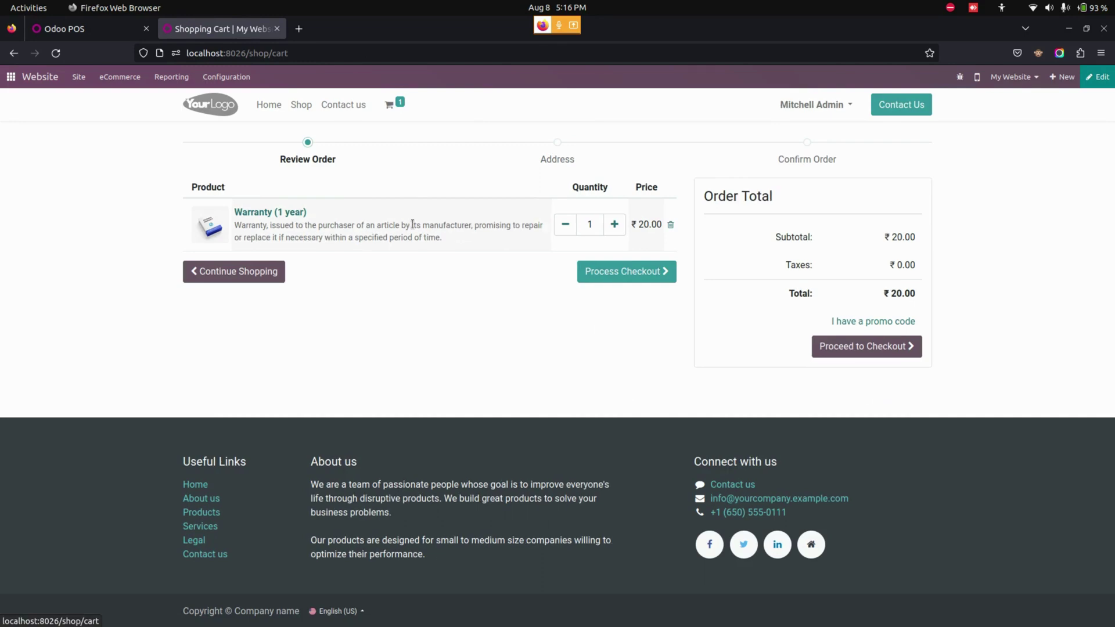
# Step: Add the white steel Customizable Desk, then check out the ₹770 cart
pyautogui.click(301, 105)
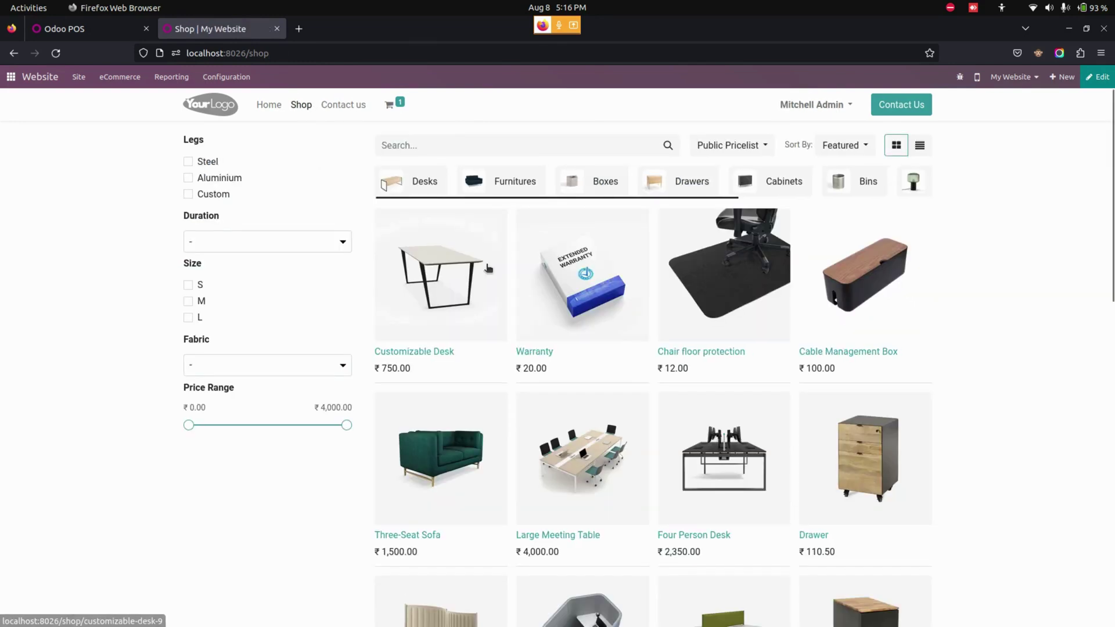
pyautogui.click(440, 279)
pyautogui.click(716, 374)
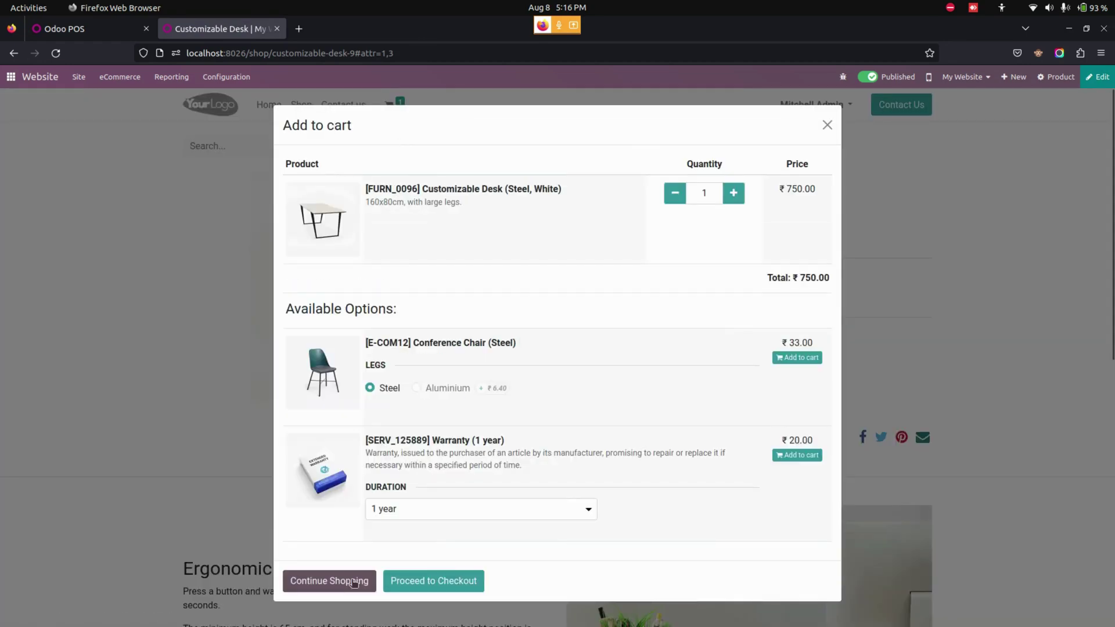
pyautogui.click(329, 580)
pyautogui.click(389, 104)
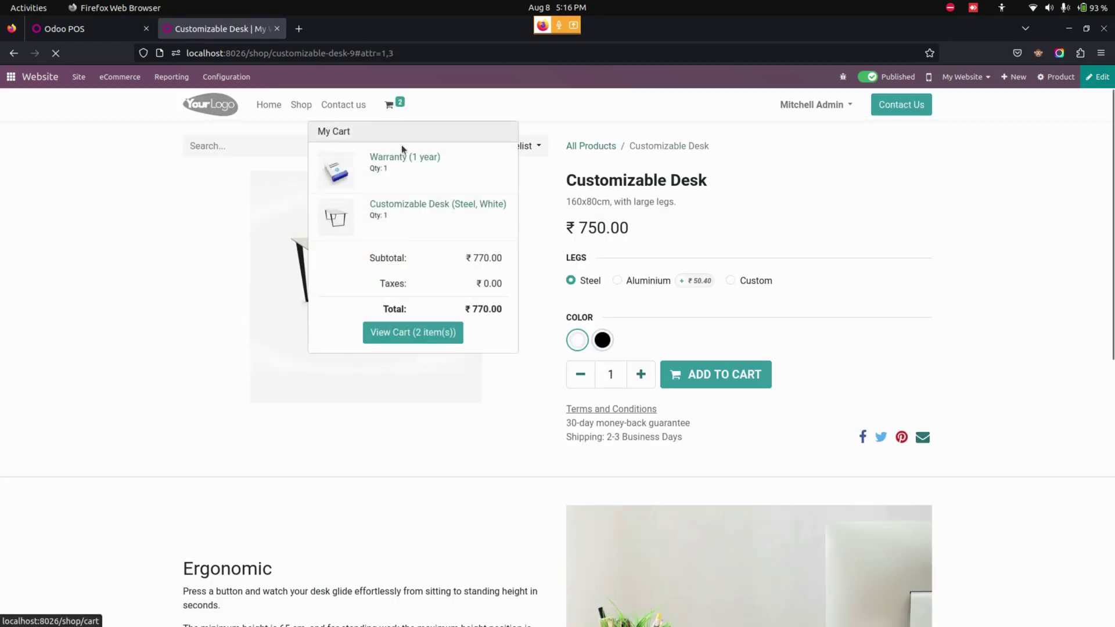
pyautogui.click(626, 322)
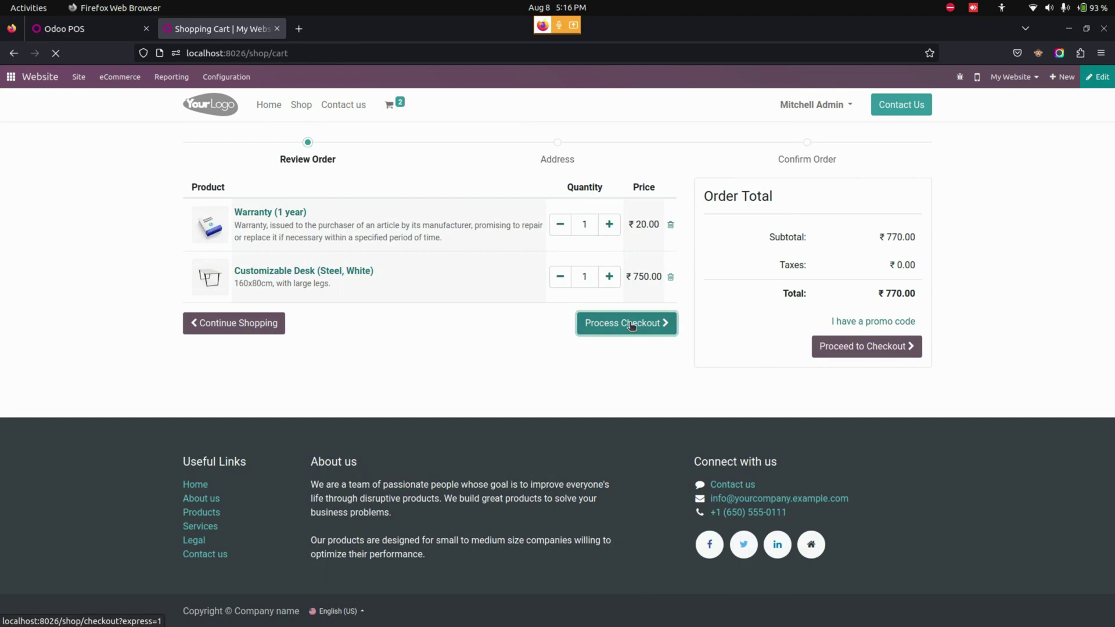
# Step: Pay for the ₹770 order by wire transfer and check the POS for the S00042 notice
pyautogui.click(671, 329)
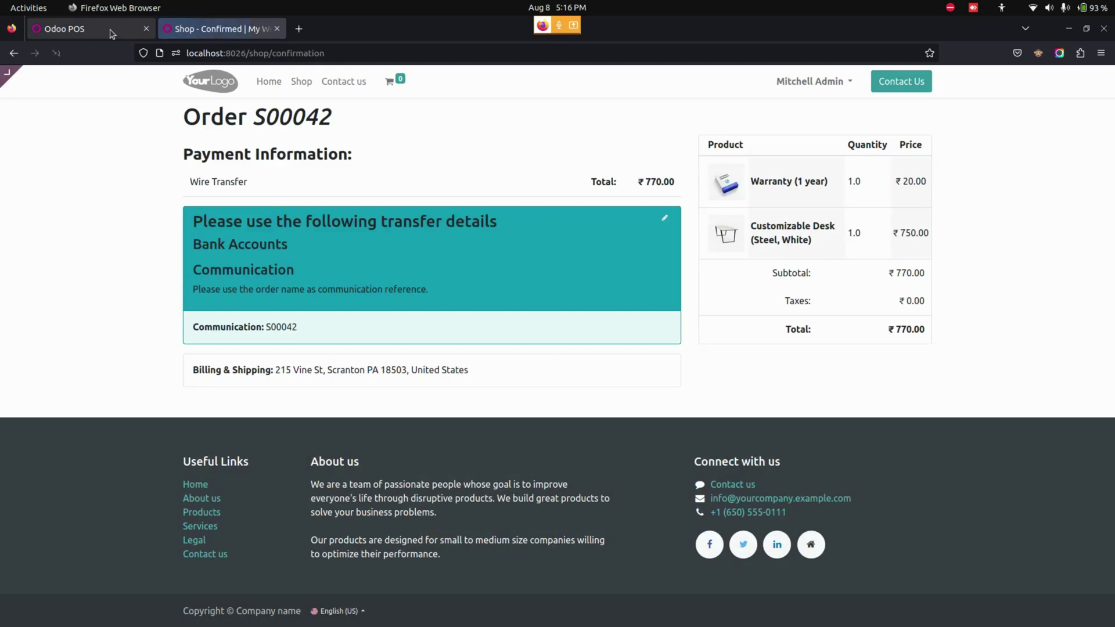
pyautogui.click(64, 28)
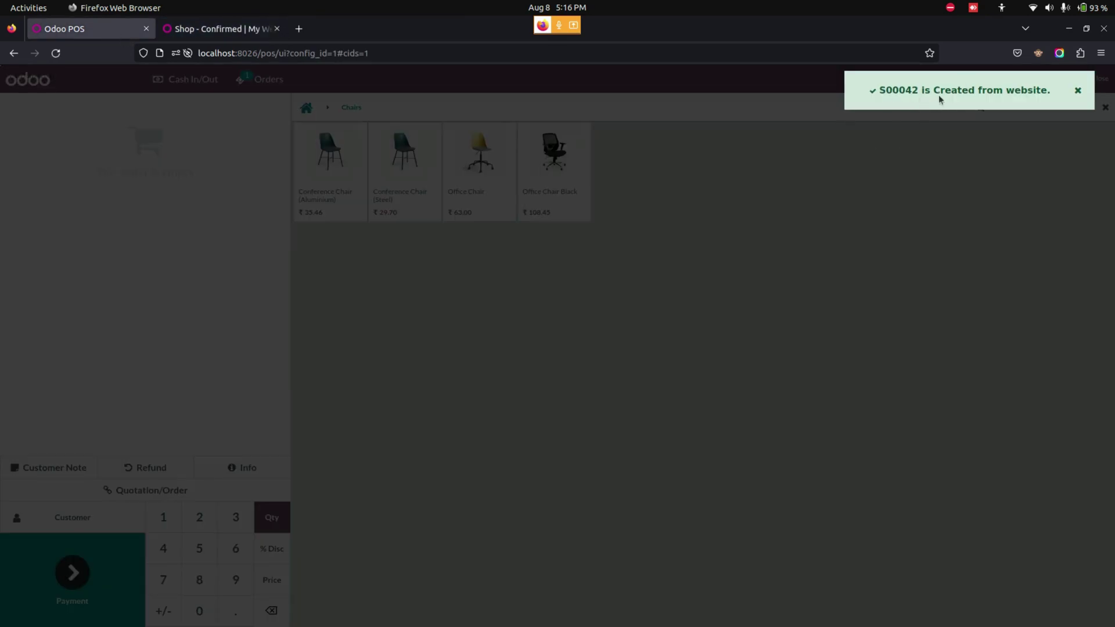
# Step: View the confirmation page for order S00042, ₹770 with wire transfer details
pyautogui.click(222, 29)
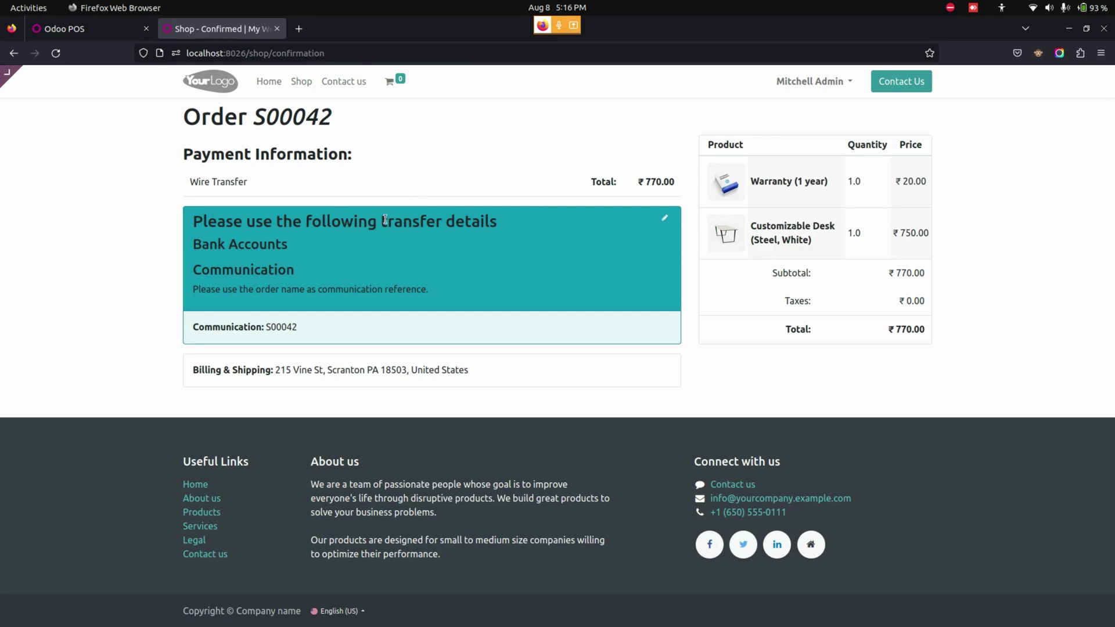